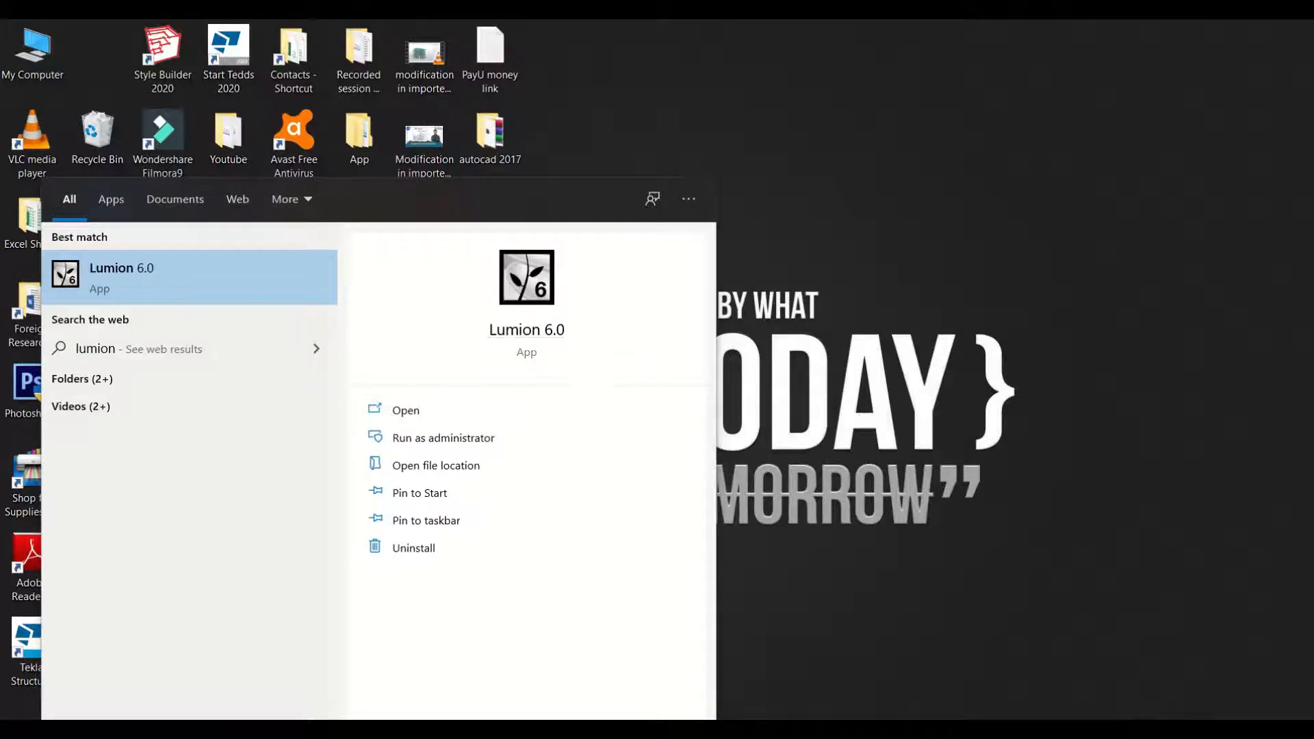
Open the client's "Updated 1" Lumion scene from the project folder in File Explorer
click(487, 729)
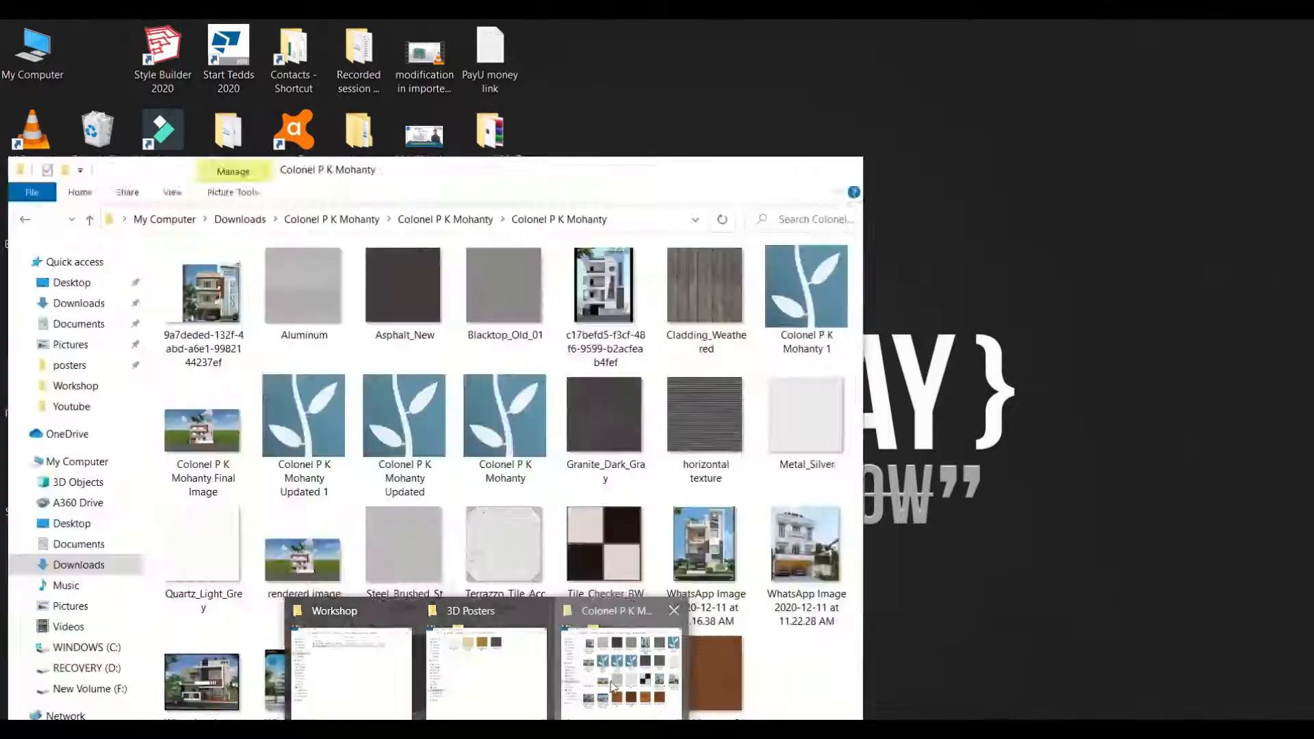
click(610, 687)
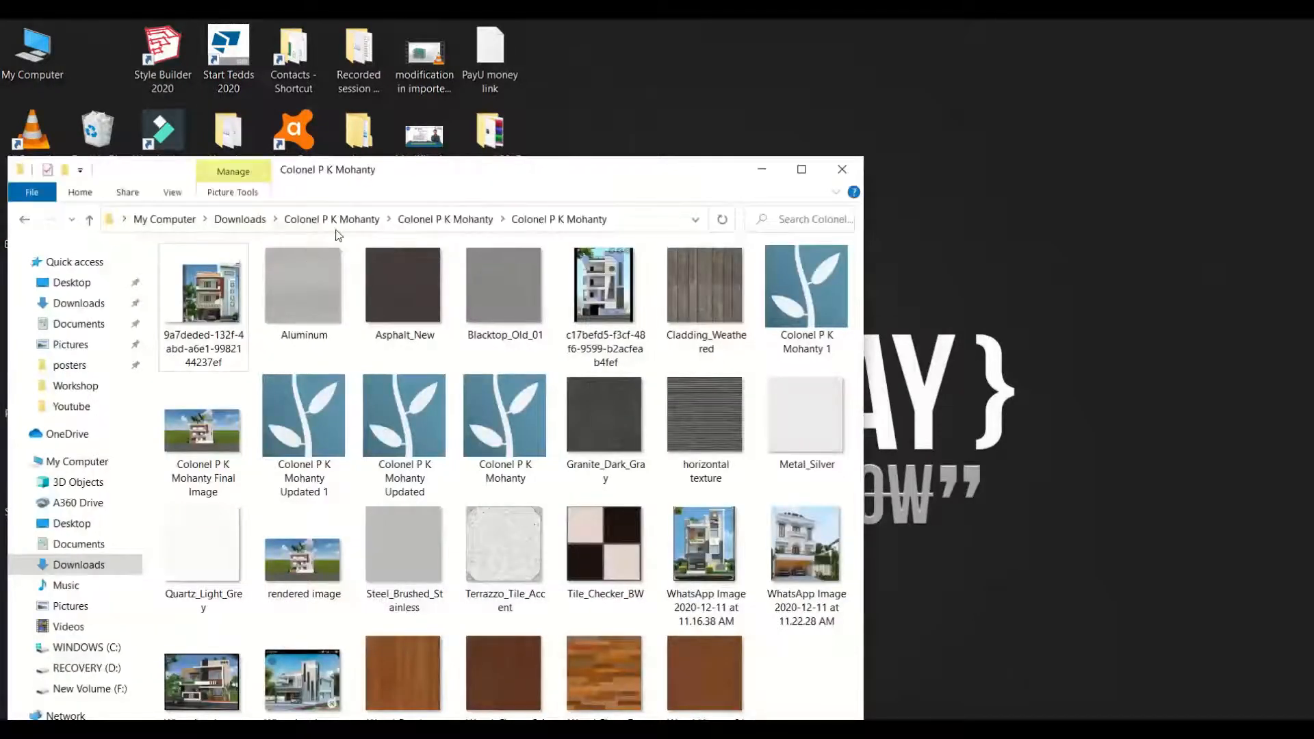
click(317, 437)
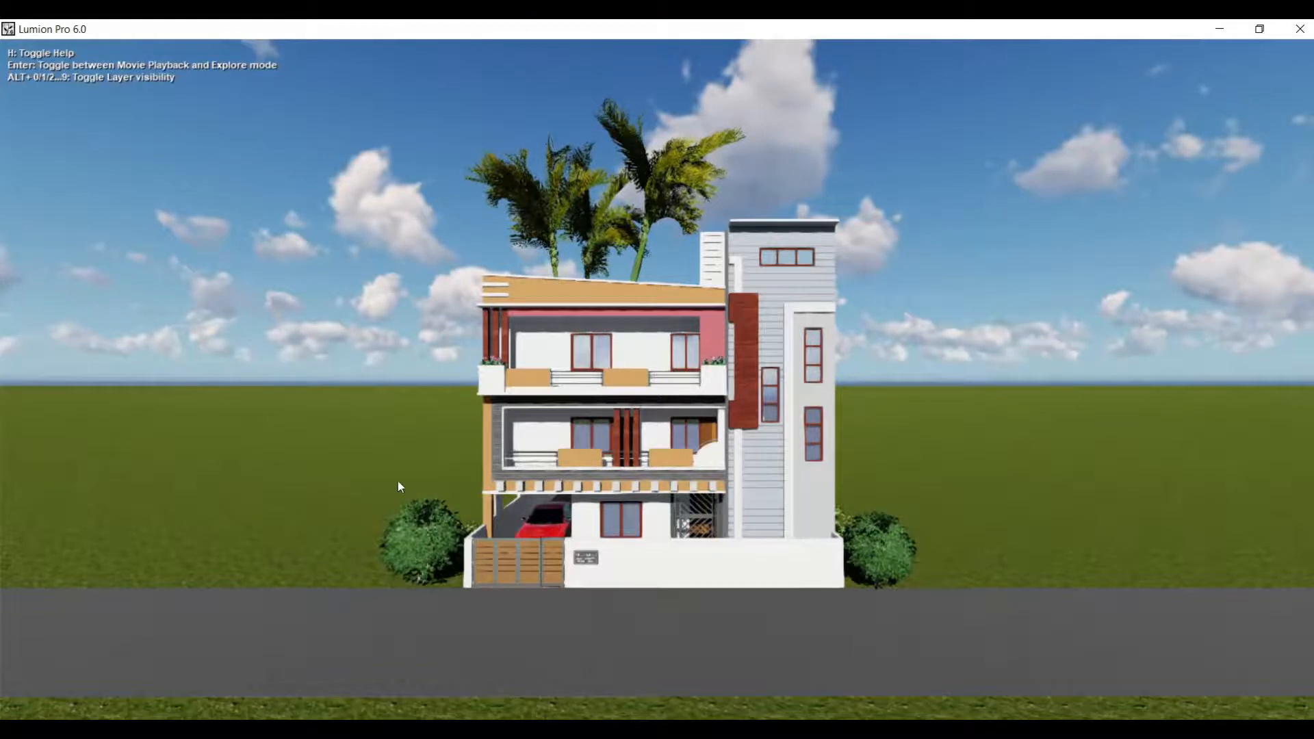
Examine the three-storey house with its red car, palms and boundary wall from different viewpoints
right_drag(397, 482, 1061, 530)
key(a)
key(a)
key(a)
key(a)
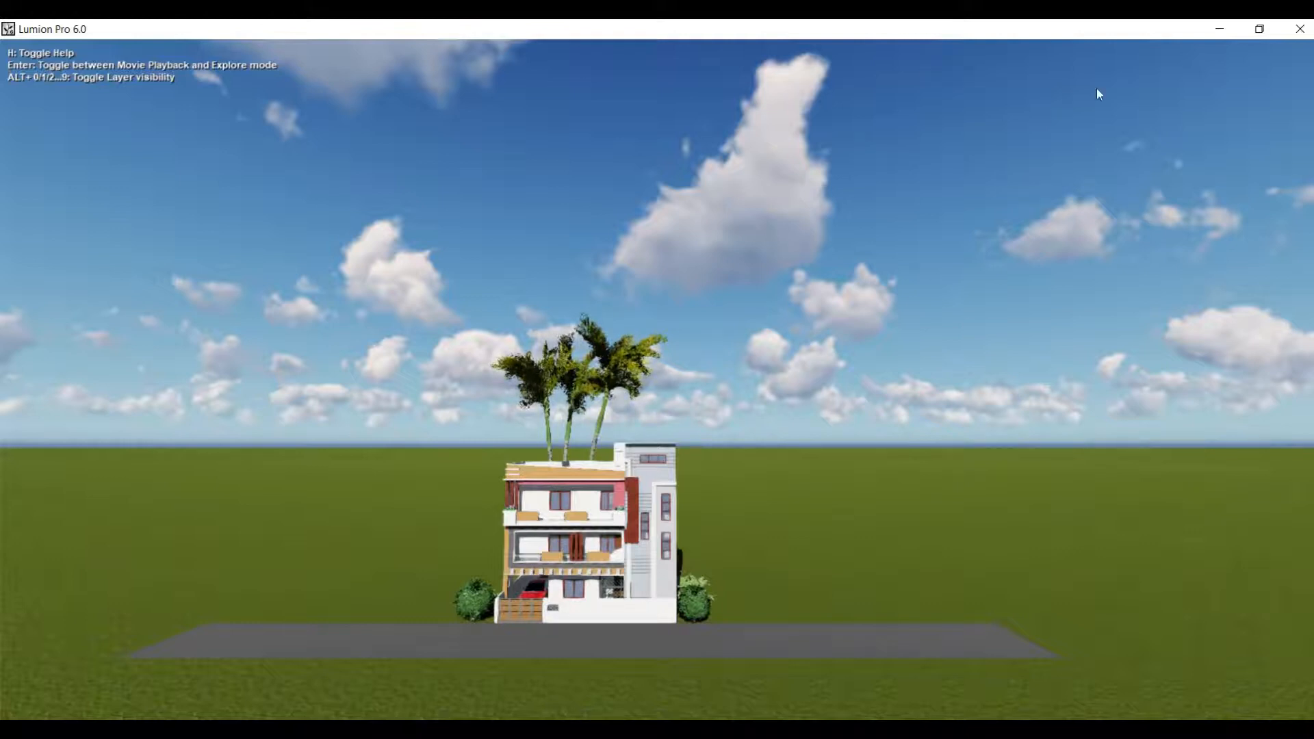
Close the house scene and launch Lumion 6.0 again
click(1300, 30)
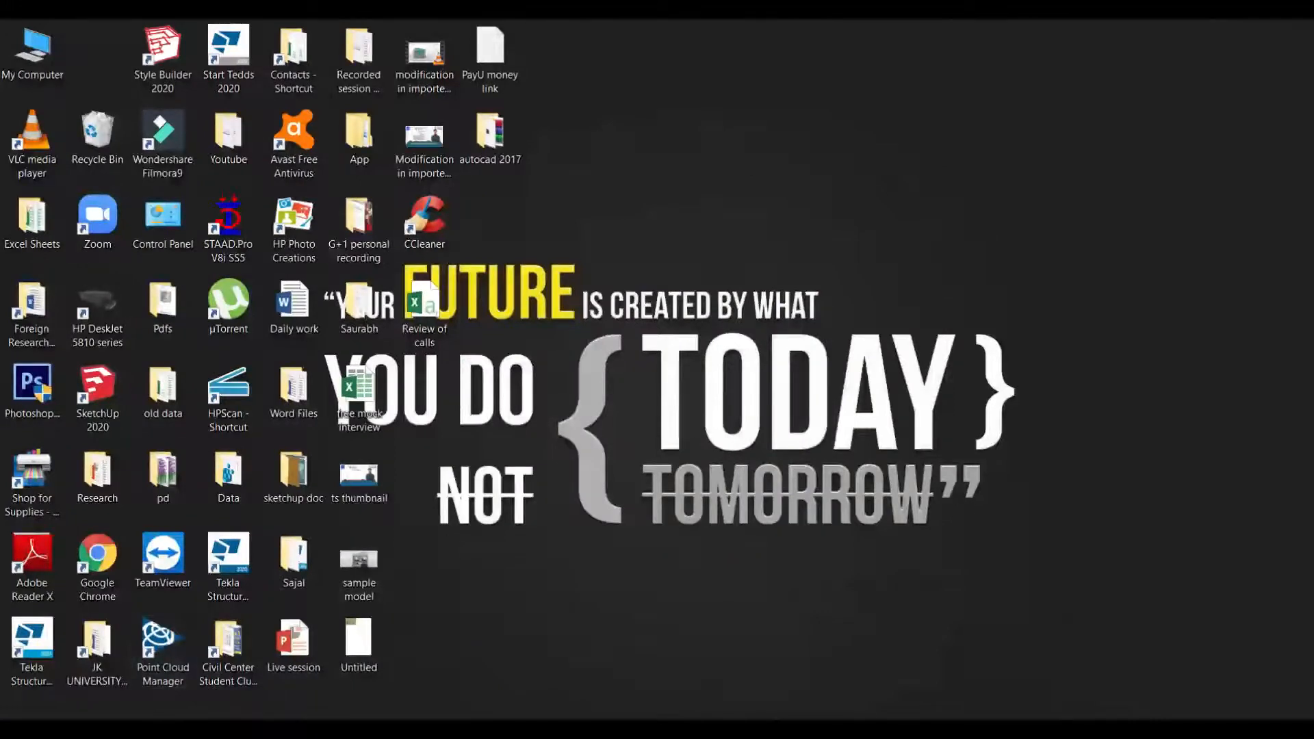
key(super+s)
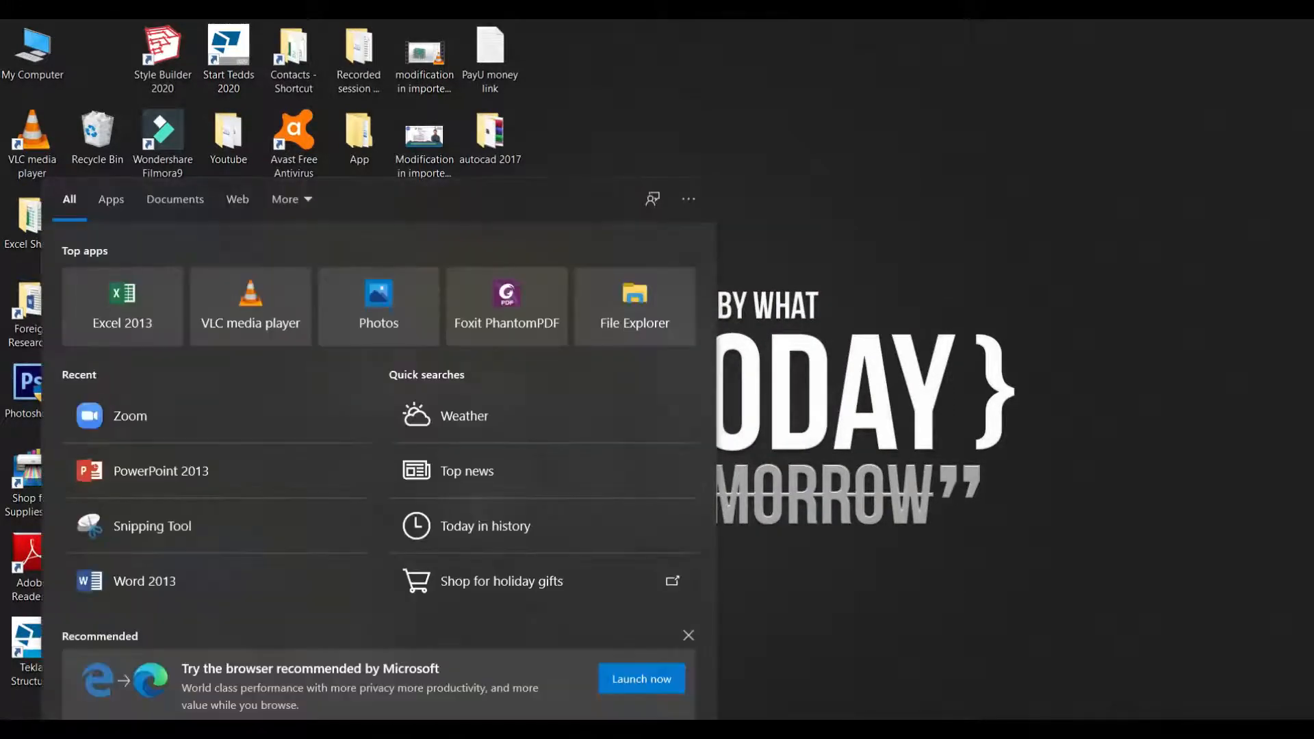
text(lumio)
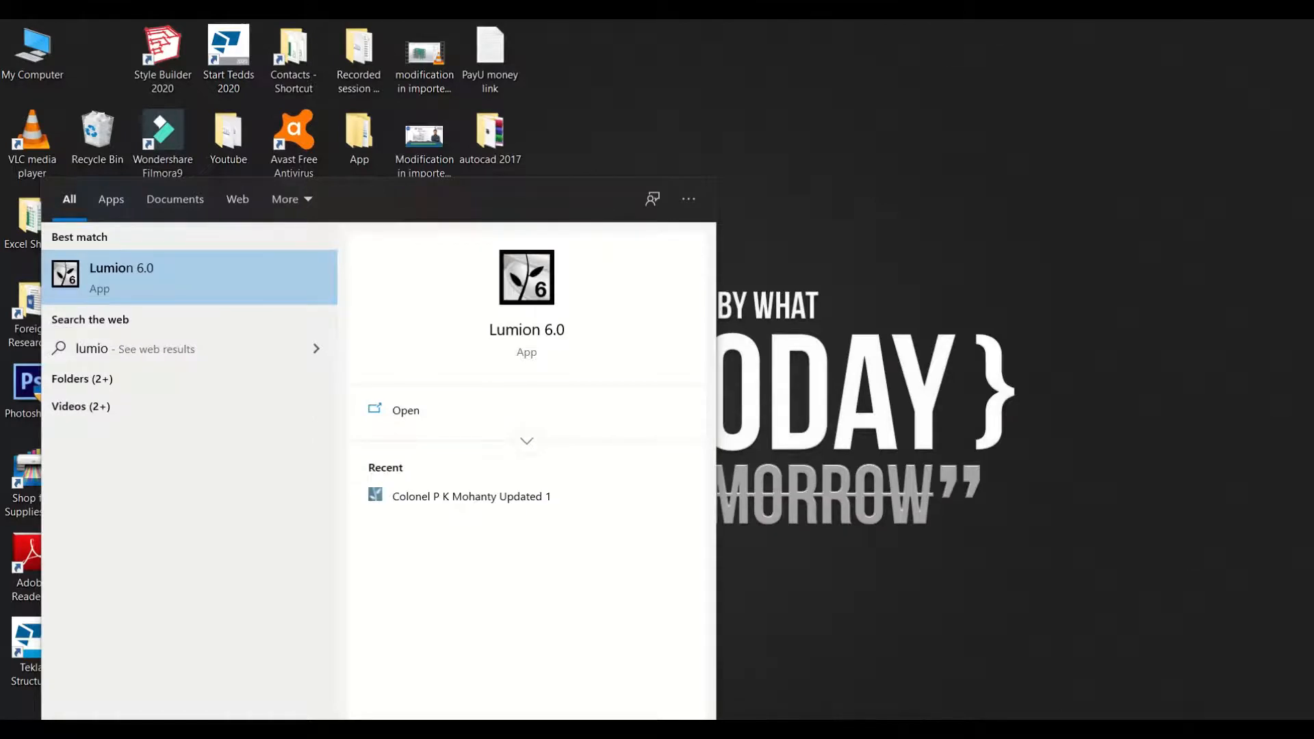
key(Return)
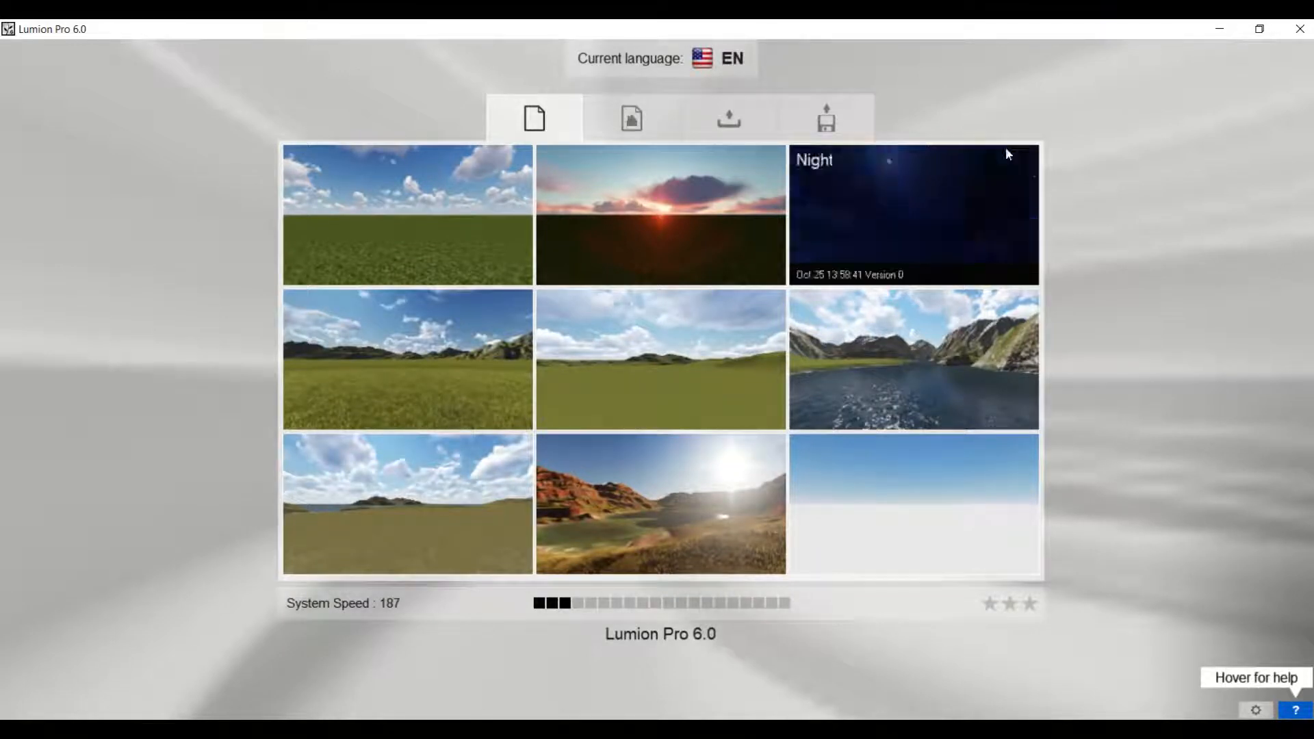
Load the scene and models from the client's Lumion scene file dated 22.12.2020, without the "A" suffix
click(833, 131)
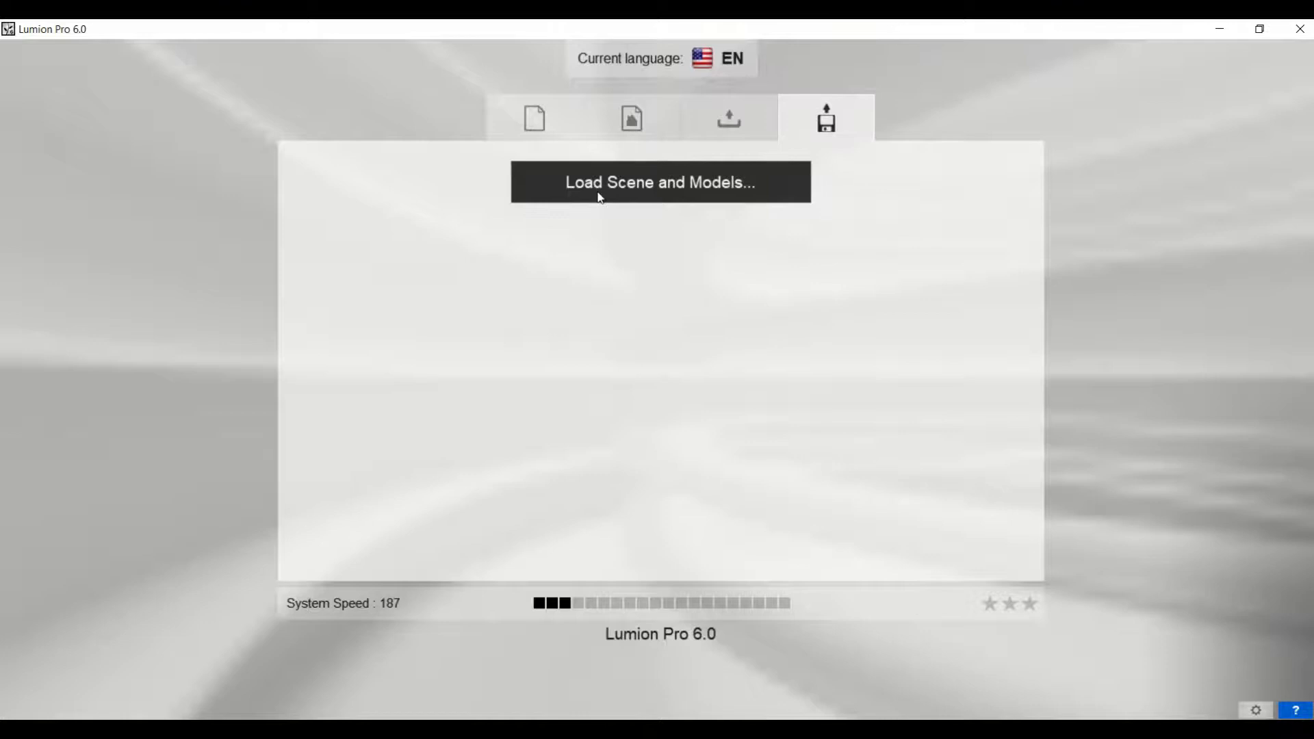
click(658, 198)
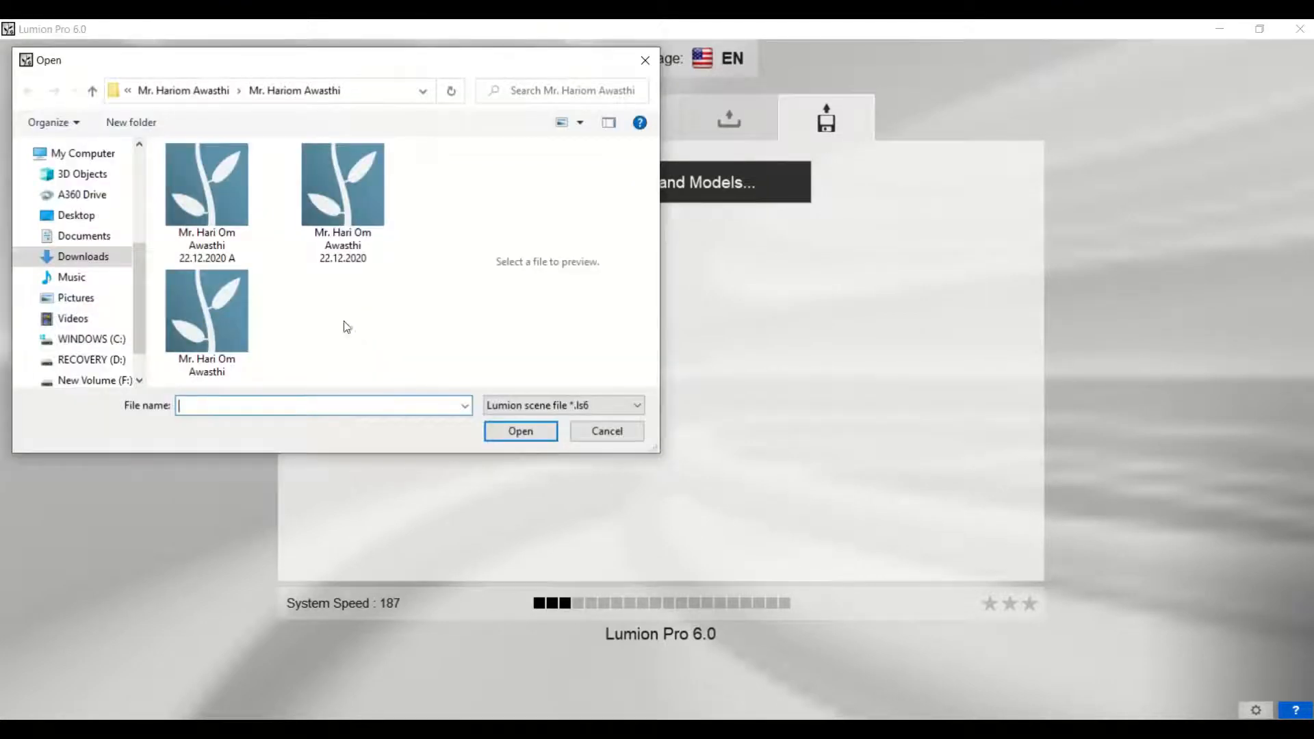
click(356, 202)
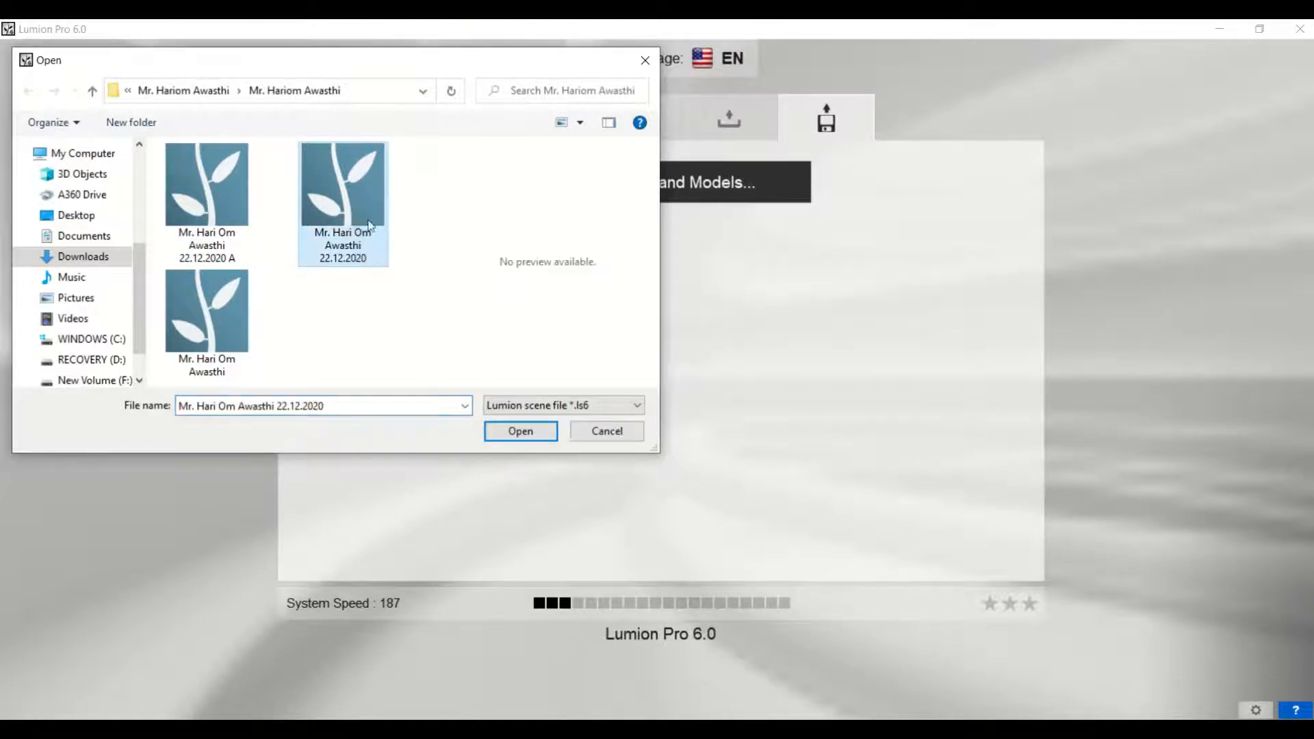
click(532, 429)
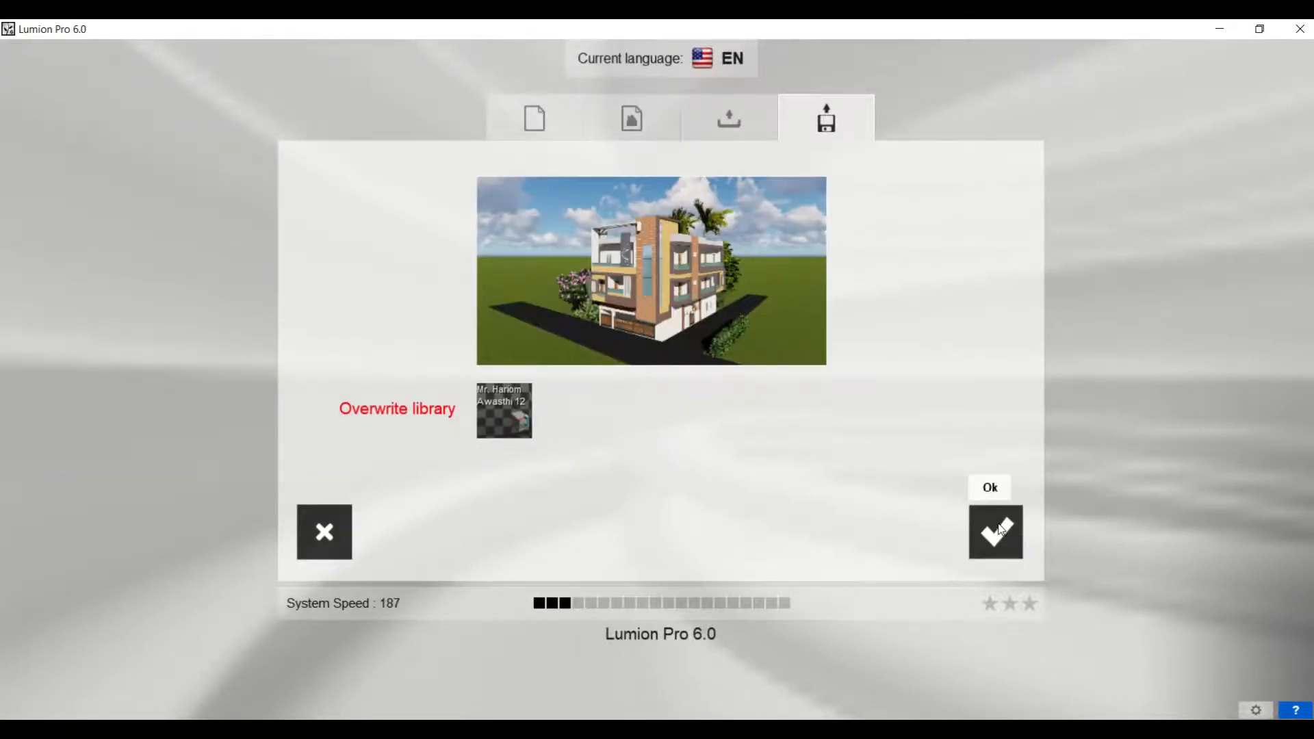
click(1000, 529)
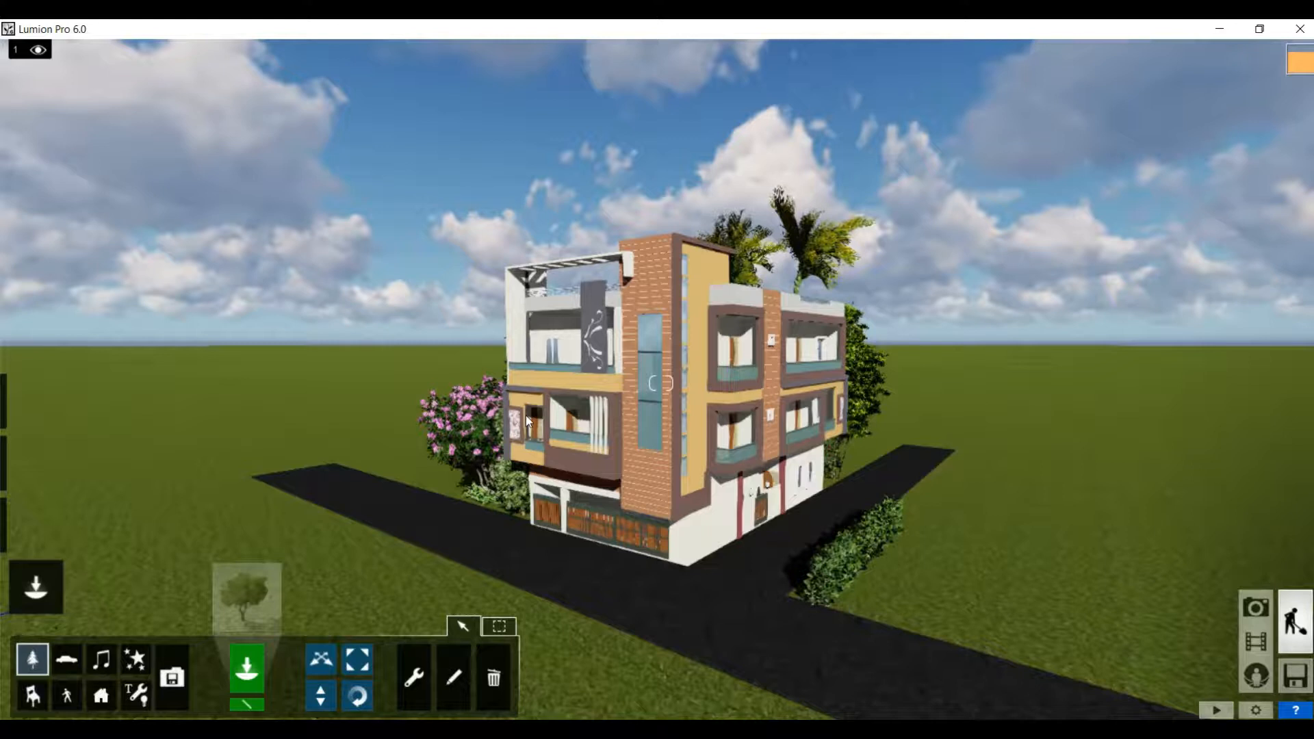
Examine the corner building's front, side wall and surrounding trees and roads by moving around the scene
key(a)
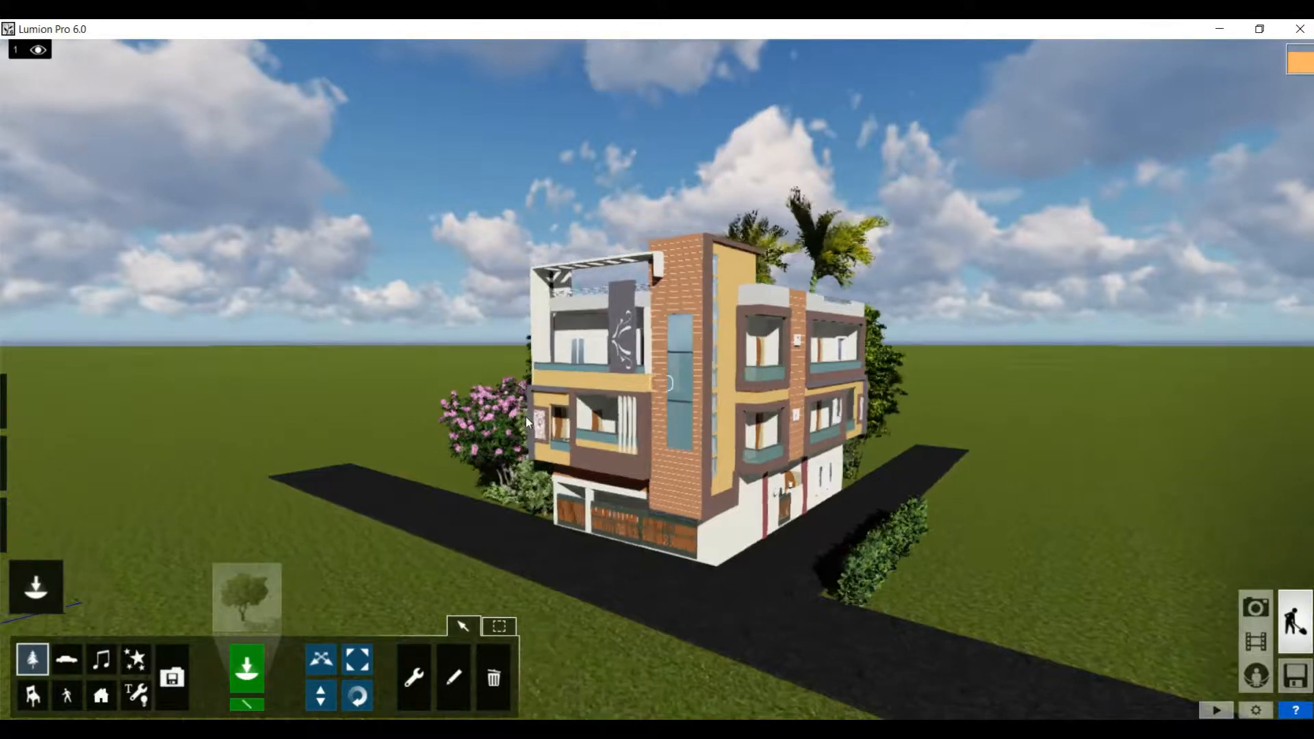
right_drag(526, 417, 904, 437)
key(a)
key(a)
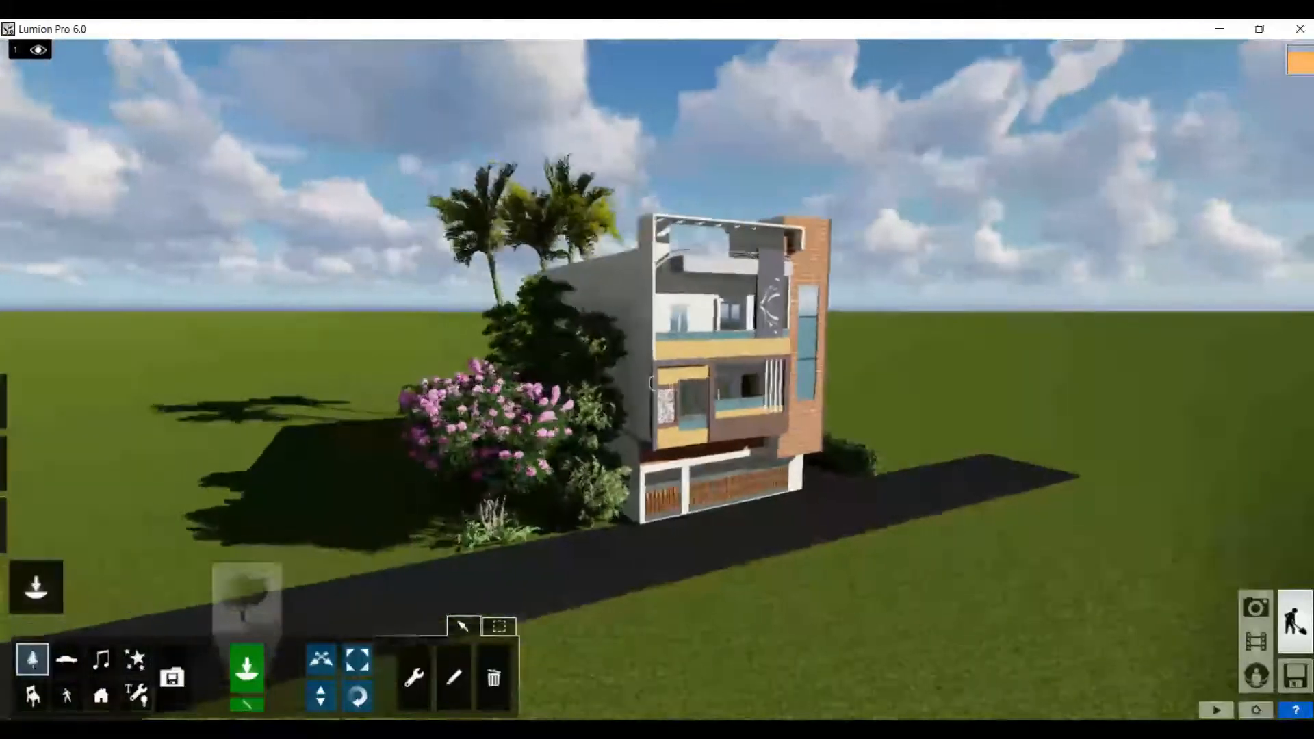
key(a)
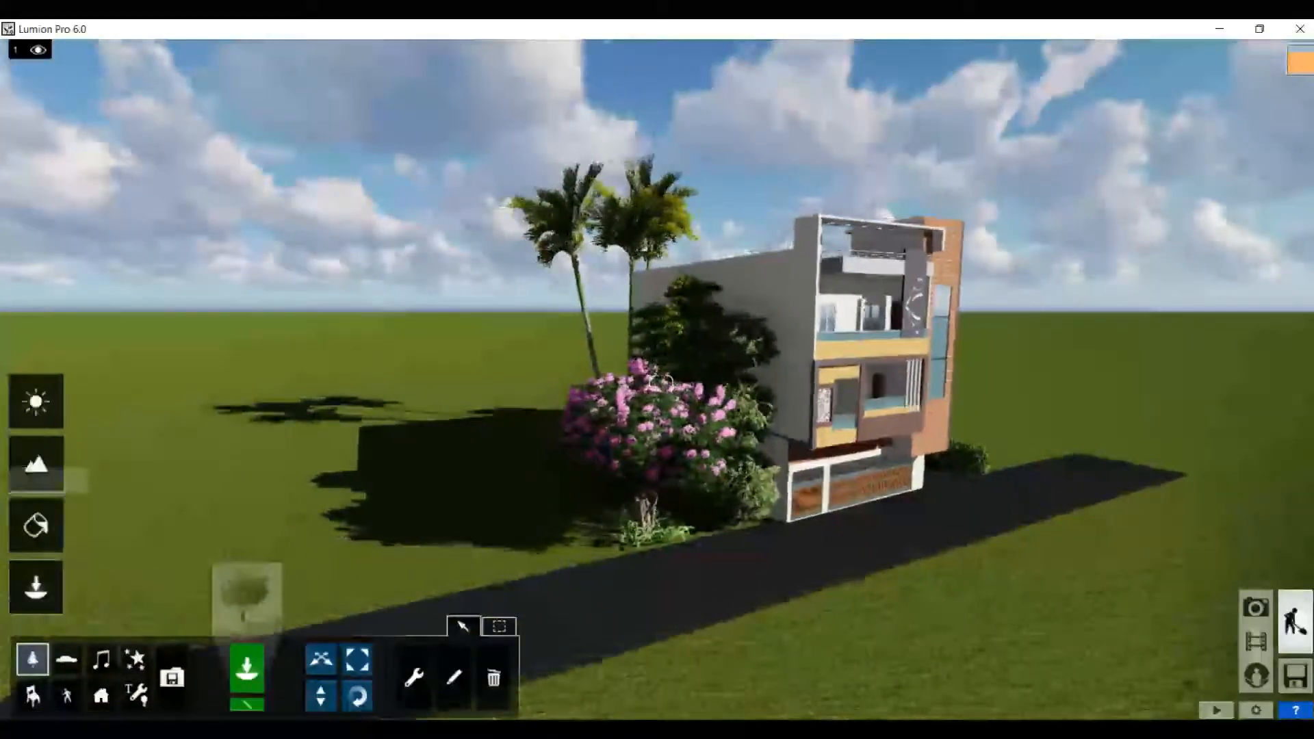
mouse_move(15, 582)
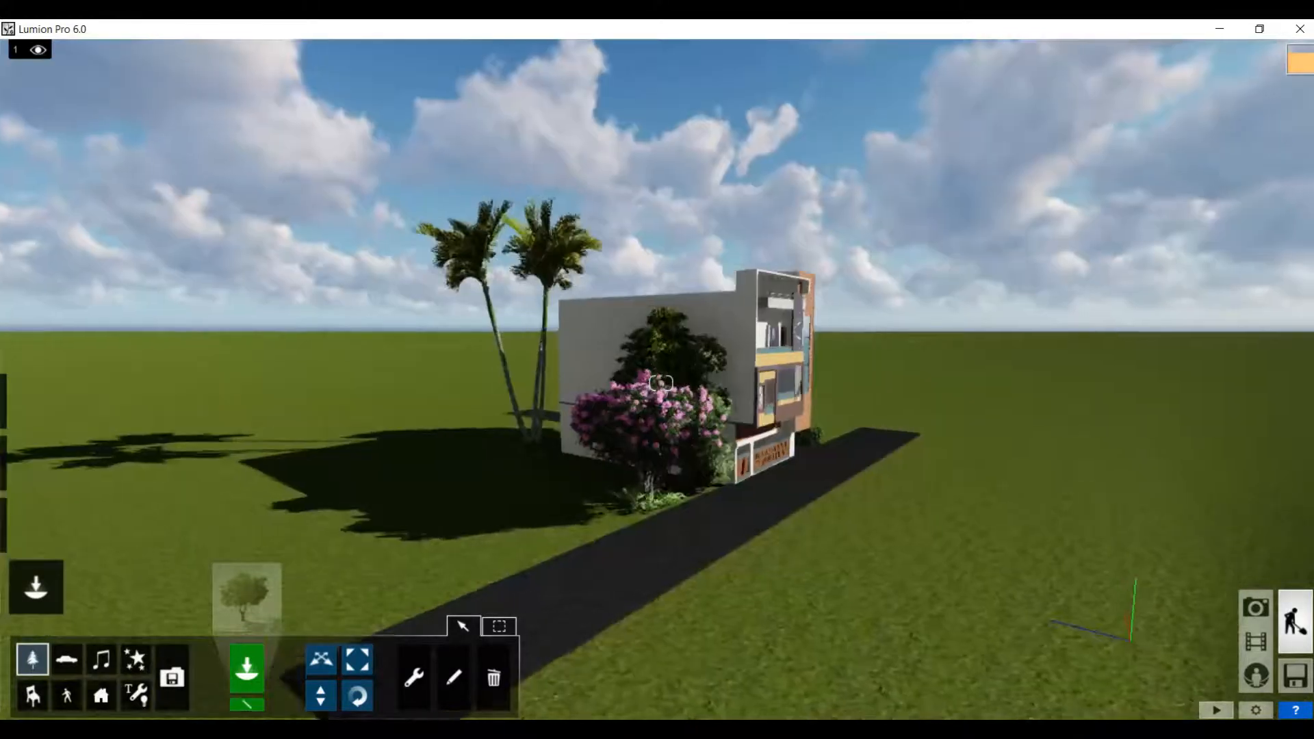
key(a)
key(a)
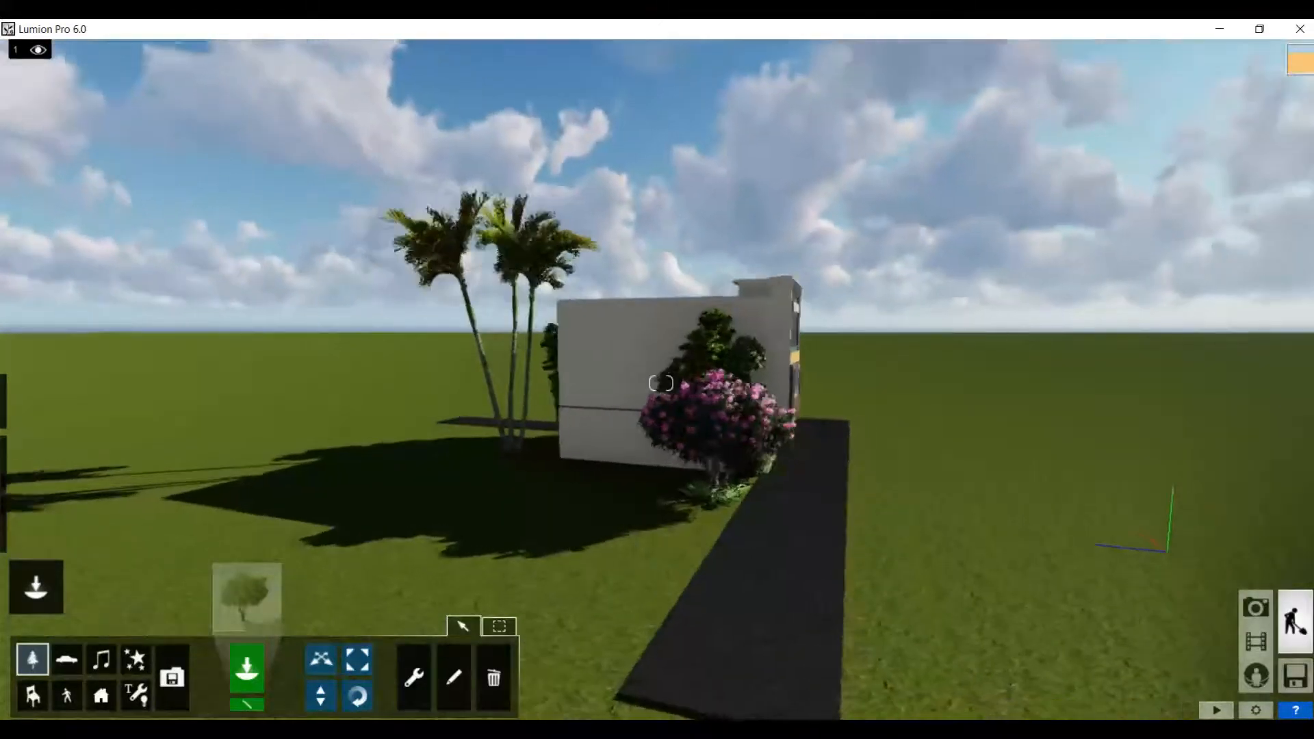
key(a)
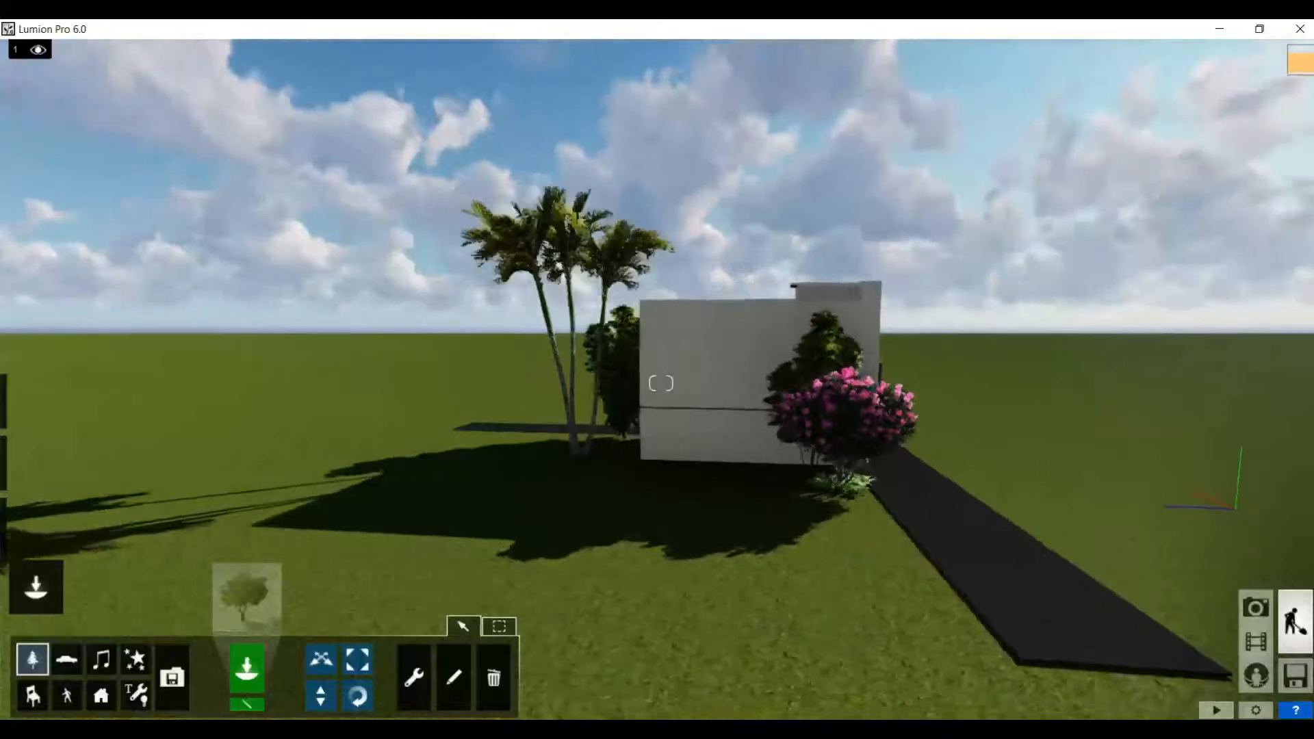
key(a)
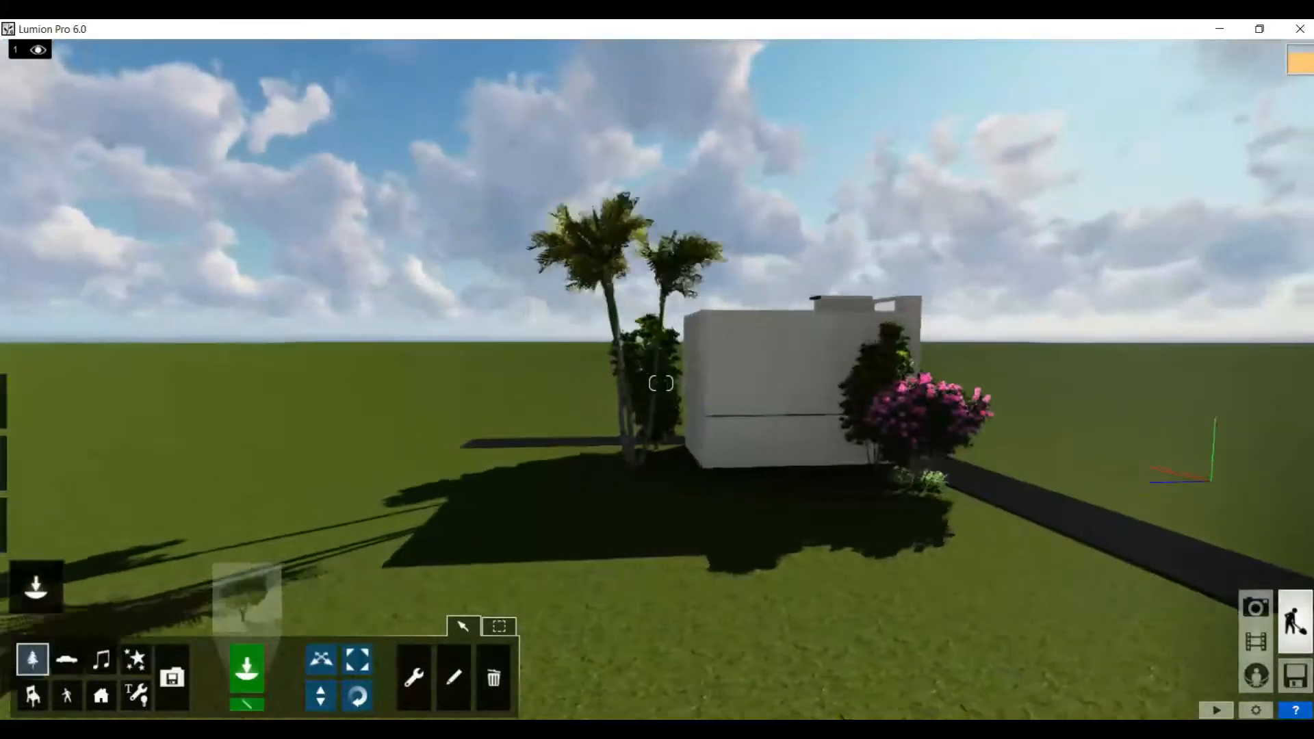
key(a)
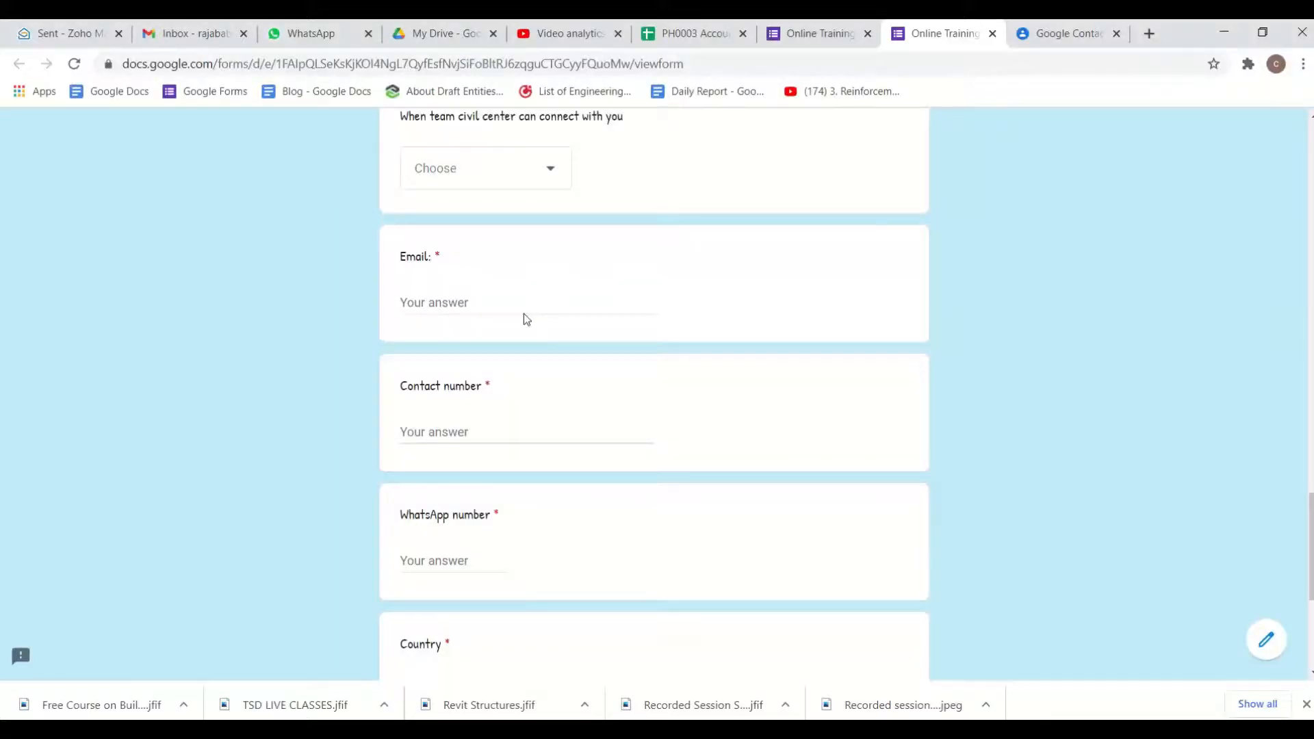
Switch to the Online Training Program form in Chrome and review its introduction, required fields and training choices
scroll(522, 314, up, 17)
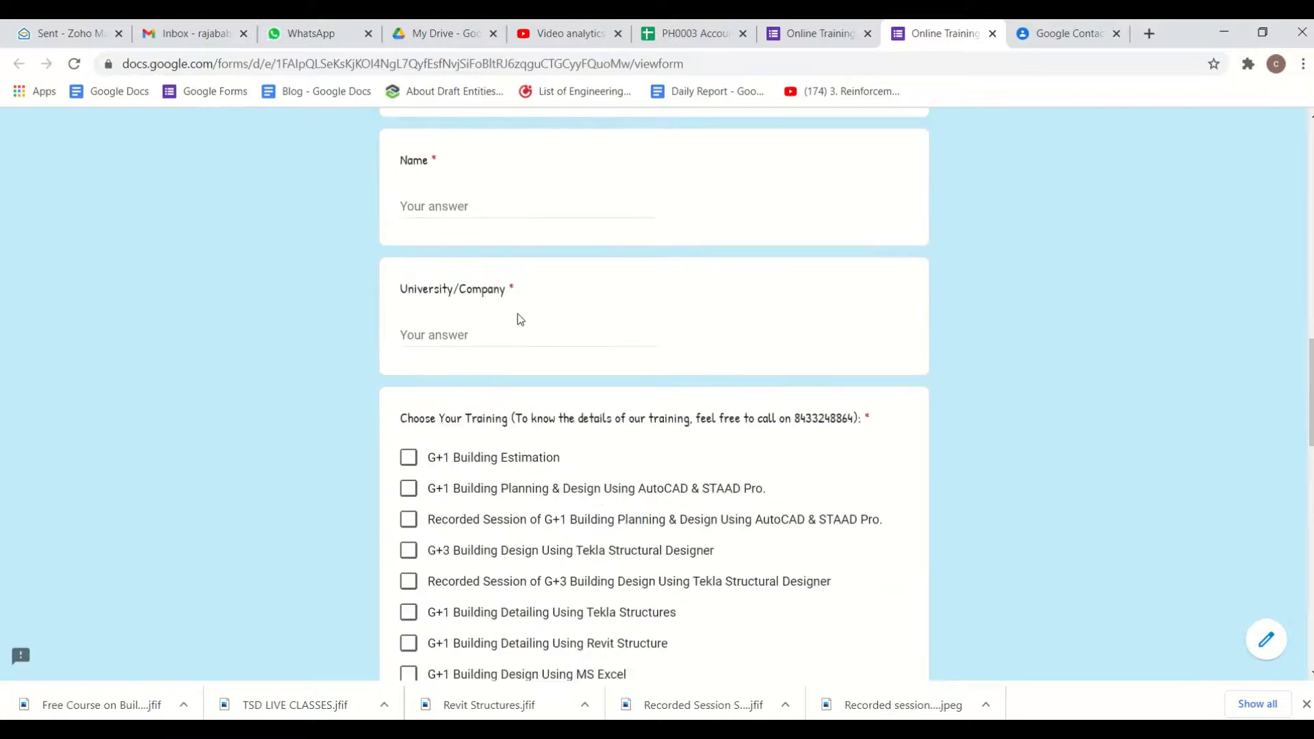
scroll(515, 314, up, 11)
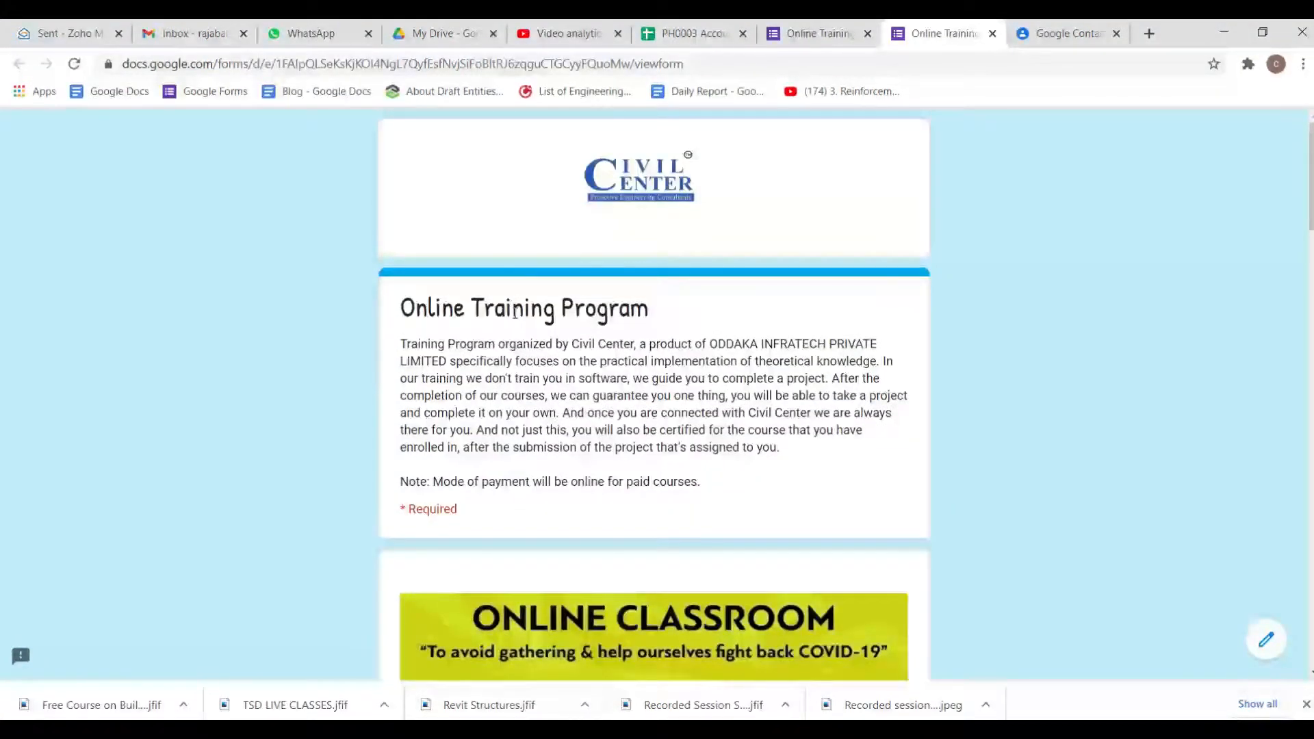
scroll(515, 313, down, 13)
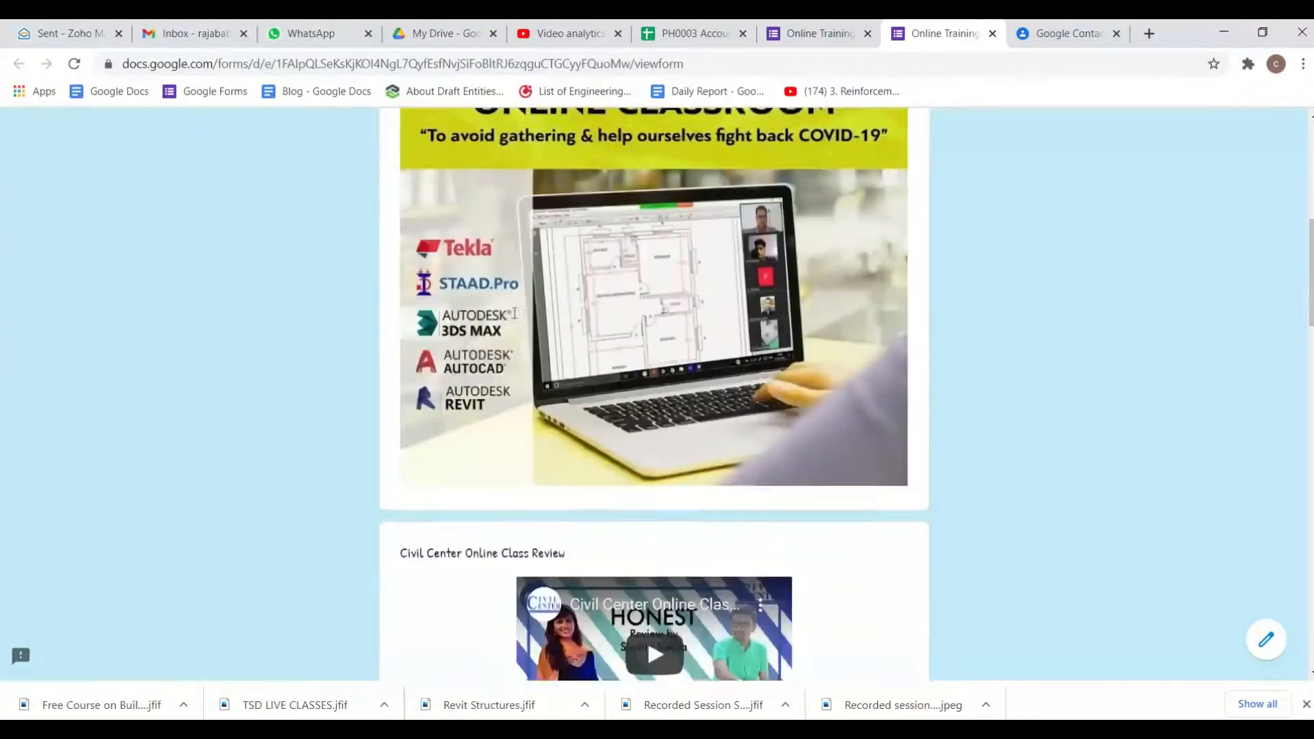
scroll(513, 315, down, 2)
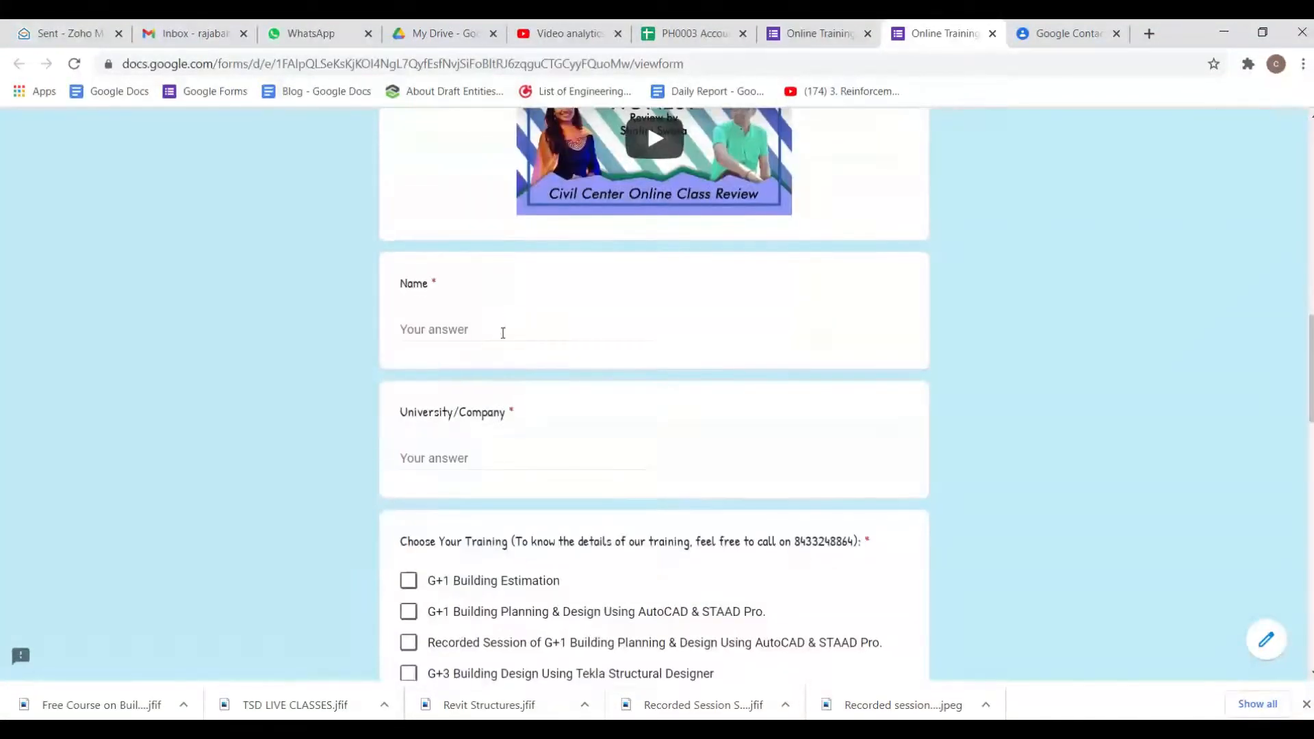
scroll(499, 400, down, 3)
scroll(500, 399, down, 8)
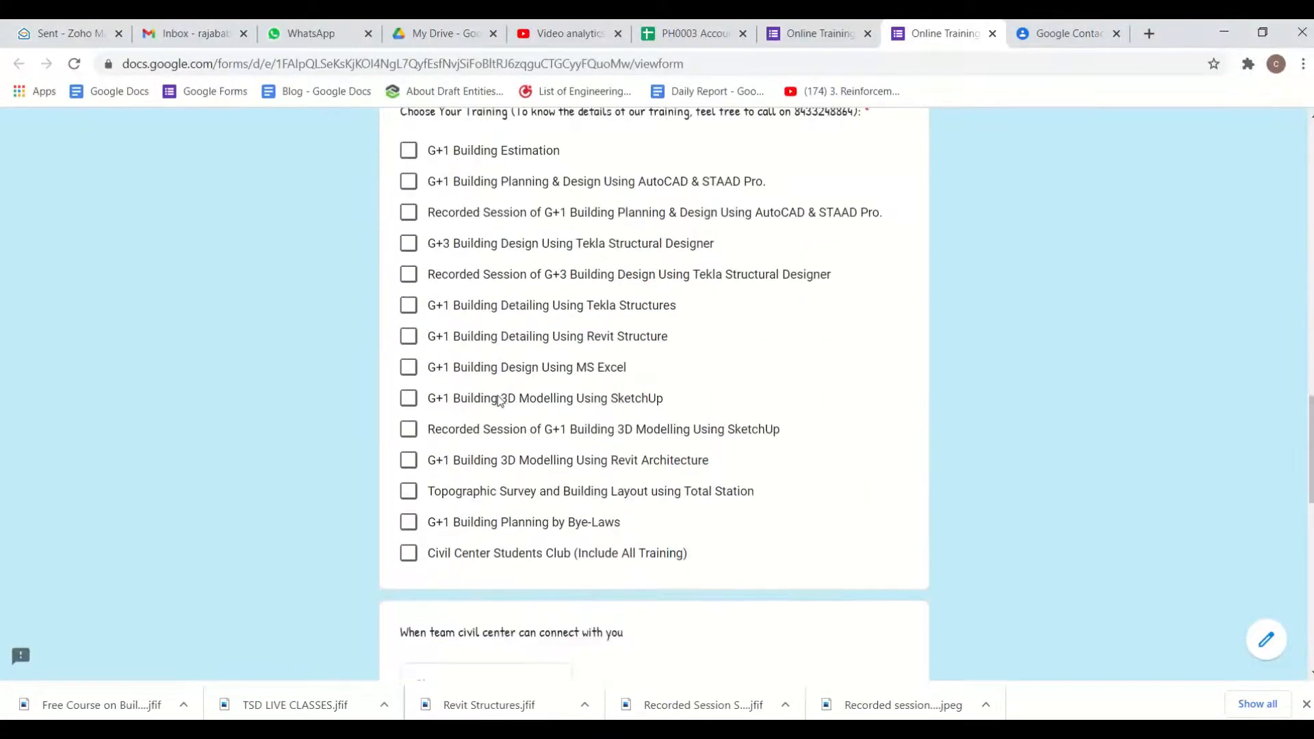